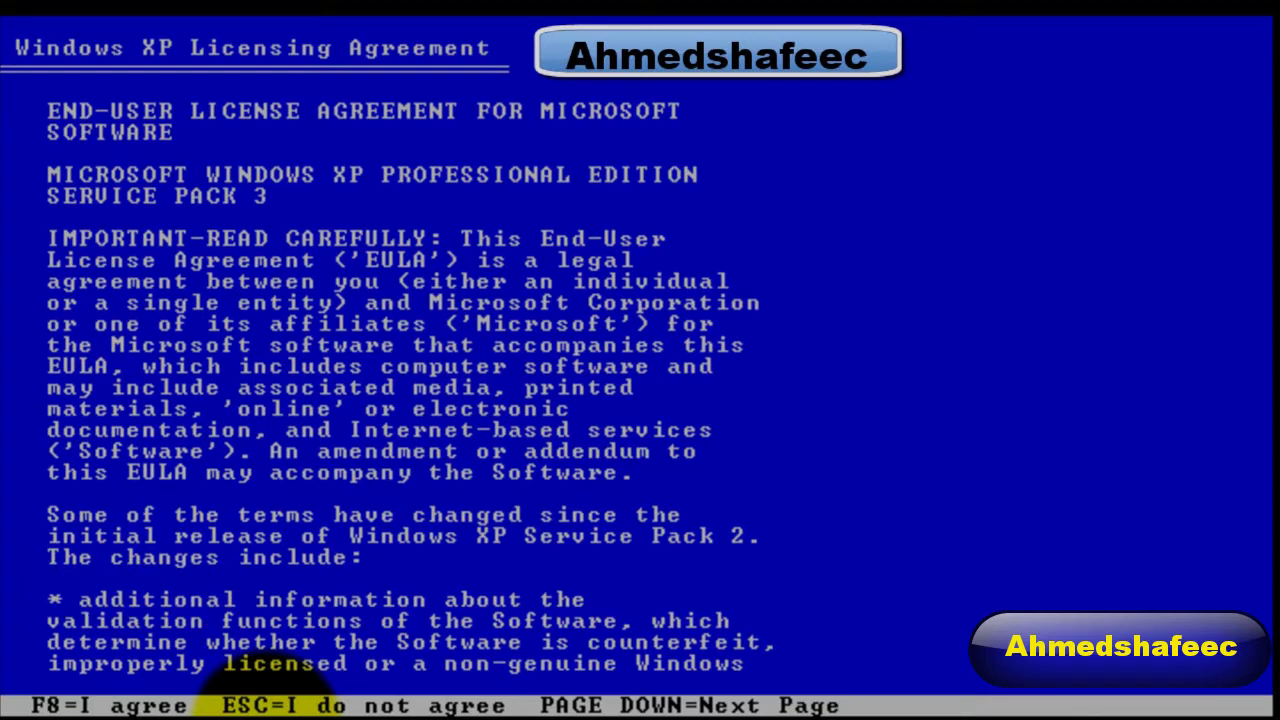
Accept the licence agreement and install Windows on the 25596 MB disk's unpartitioned space.
{"action": "key", "text": "F8"}
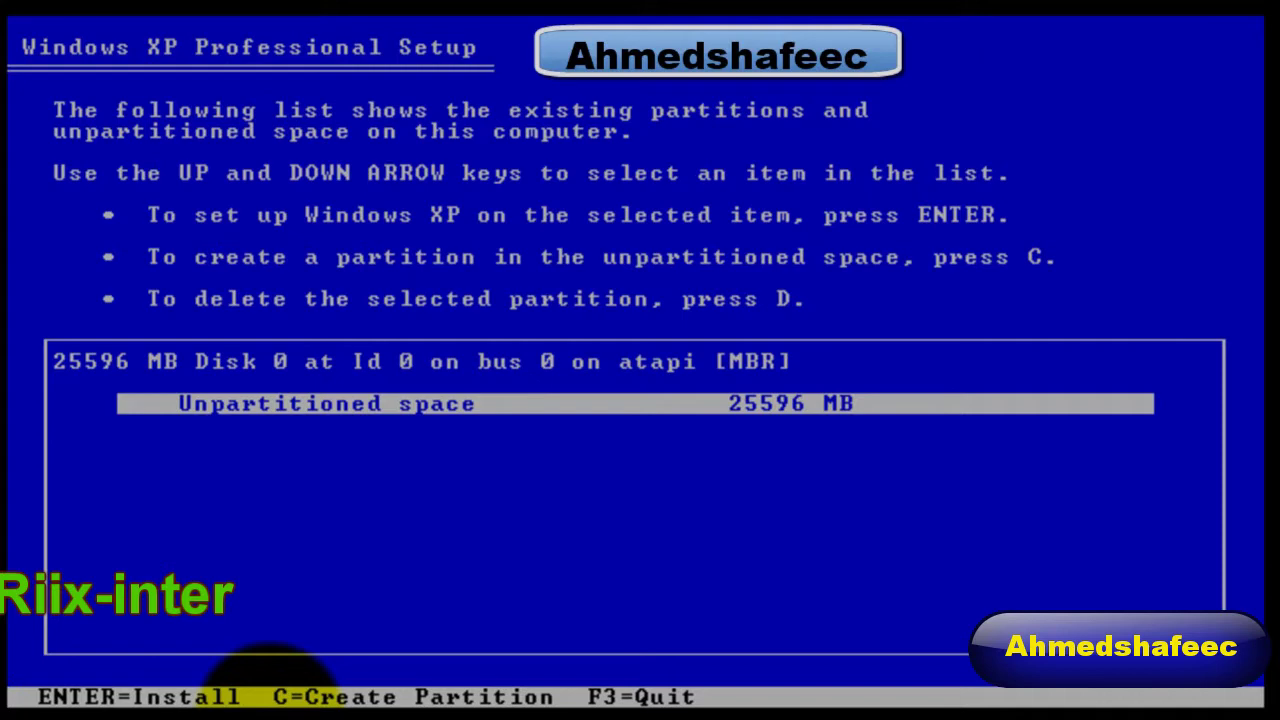
{"action": "key", "text": "Return"}
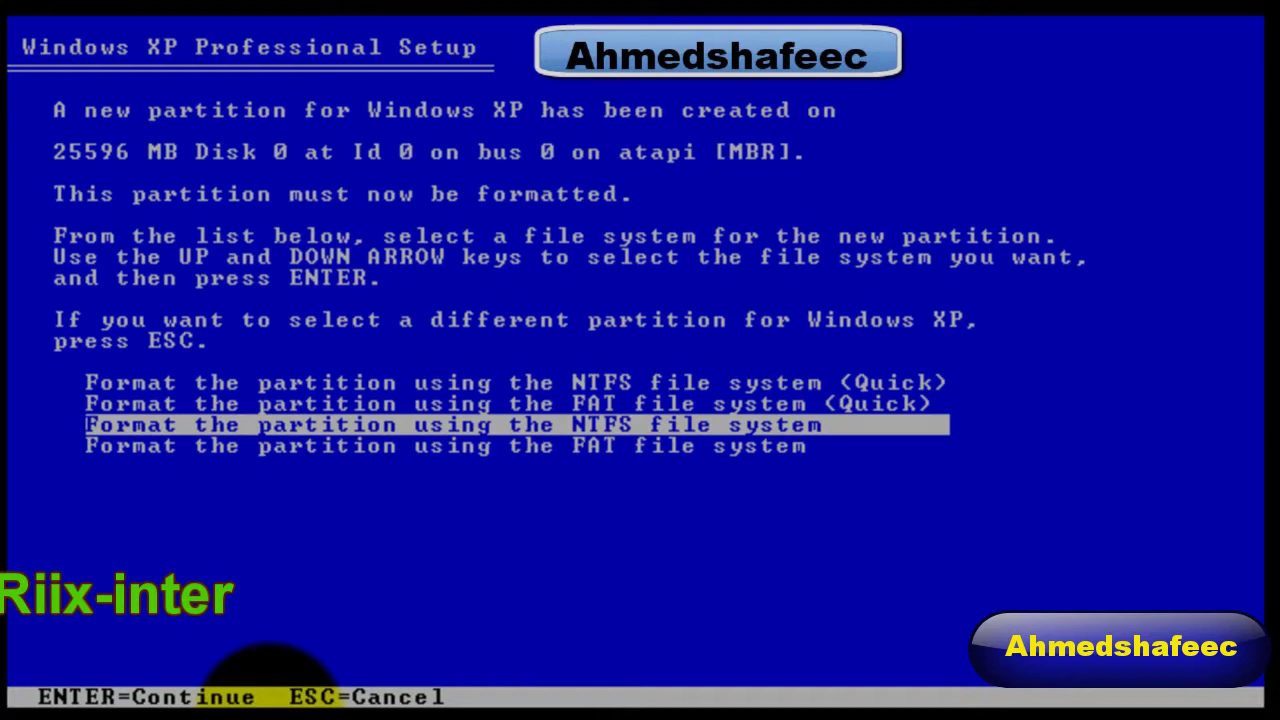
Choose NTFS formatting for the new partition, then let Setup copy files and restart.
{"action": "key", "text": "Return"}
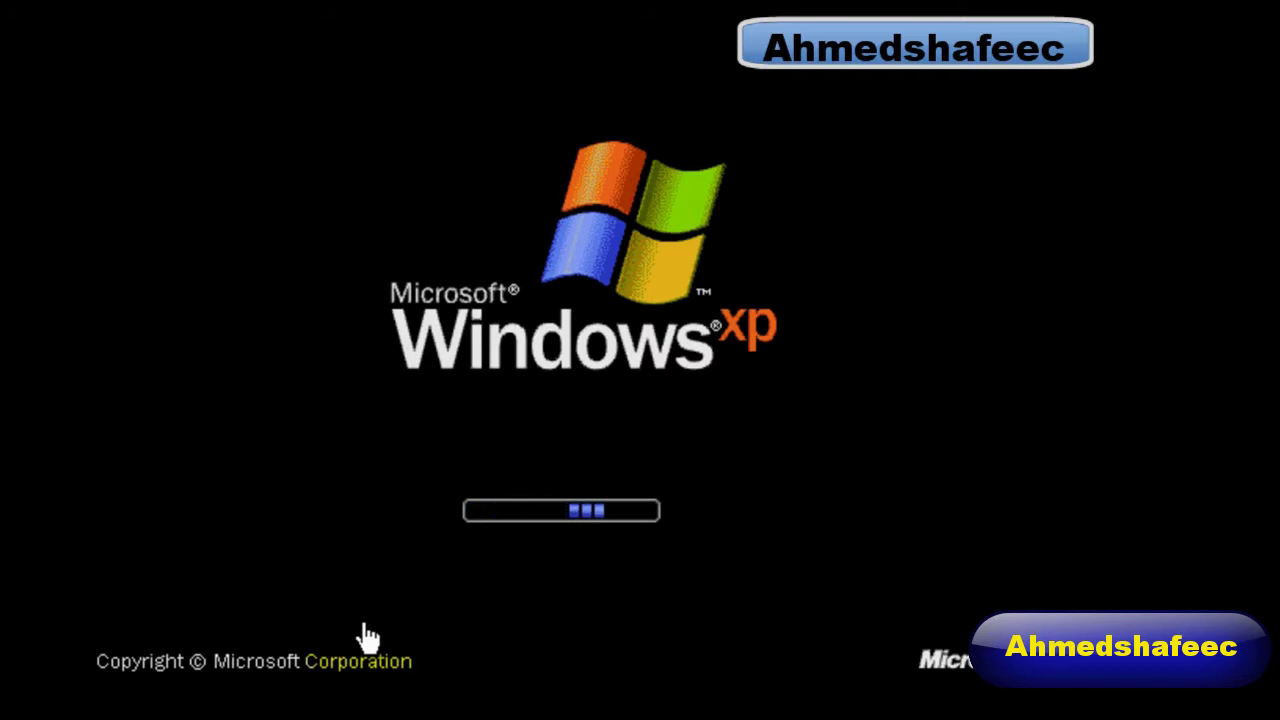
Keep English (United States) formats and the US keyboard layout and continue.
{"action": "left_click", "coordinate": [367, 637]}
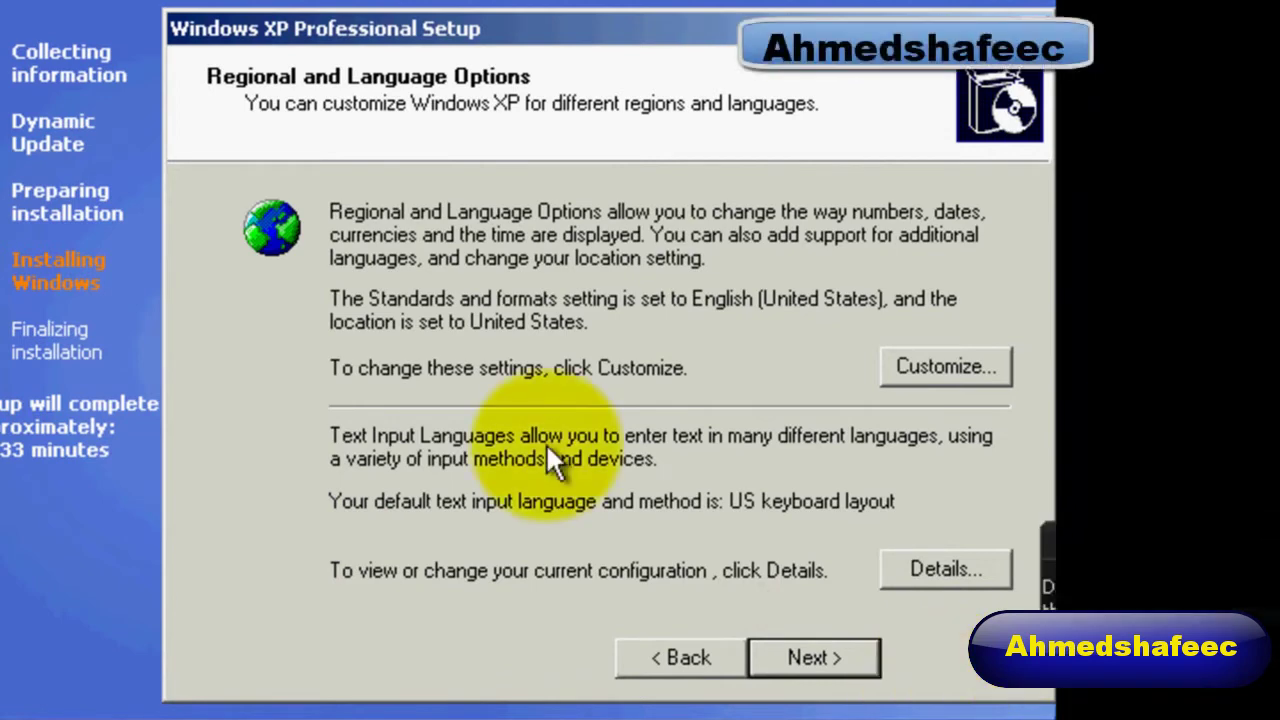
{"action": "mouse_move", "coordinate": [737, 641]}
{"action": "left_mouse_down"}
{"action": "mouse_move", "coordinate": [737, 688]}
{"action": "mouse_move", "coordinate": [740, 641]}
{"action": "left_mouse_up"}
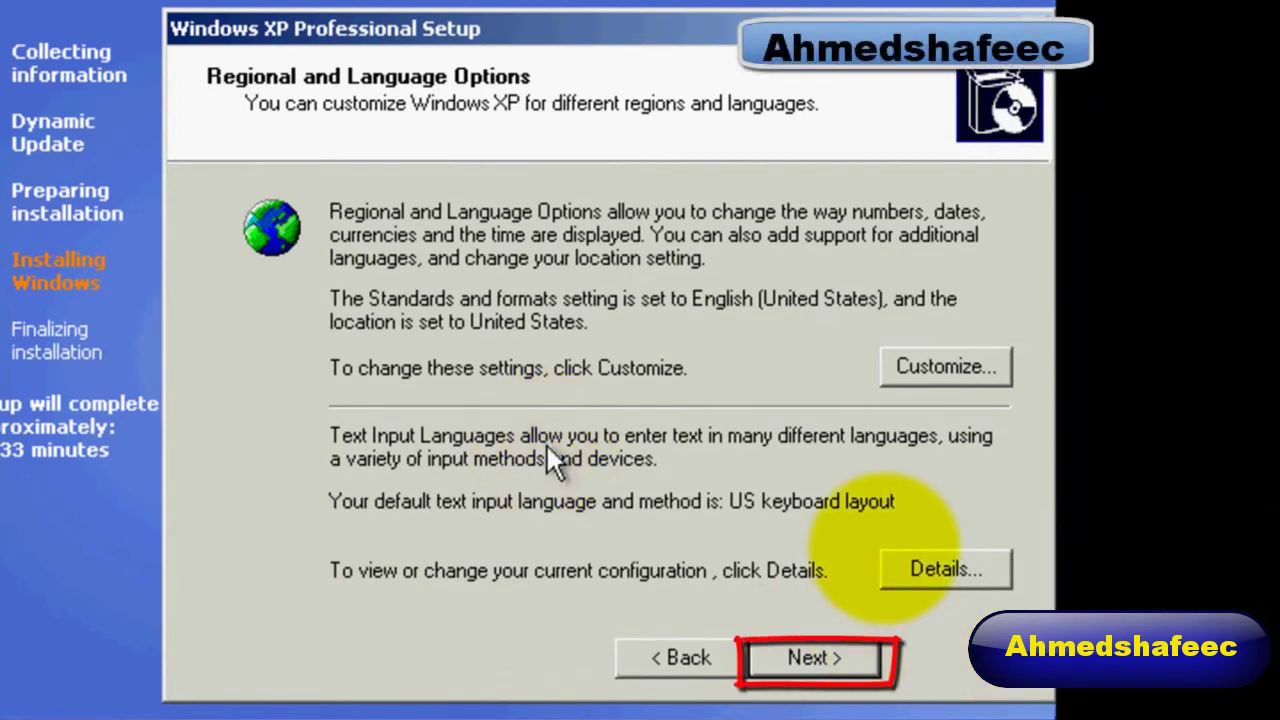
{"action": "left_click", "coordinate": [822, 660]}
Enter the owner's name and continue past the Product Key page.
{"action": "type", "text": "AH"}
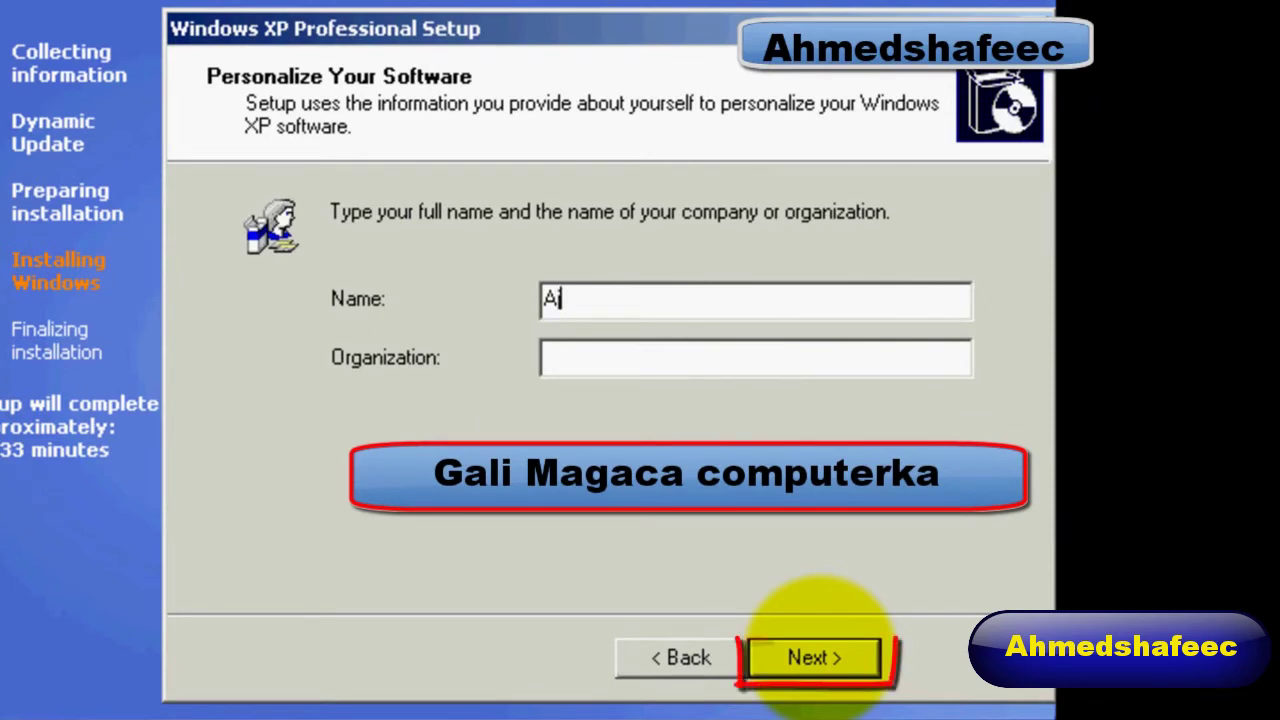
{"action": "type", "text": "hmedshafeec"}
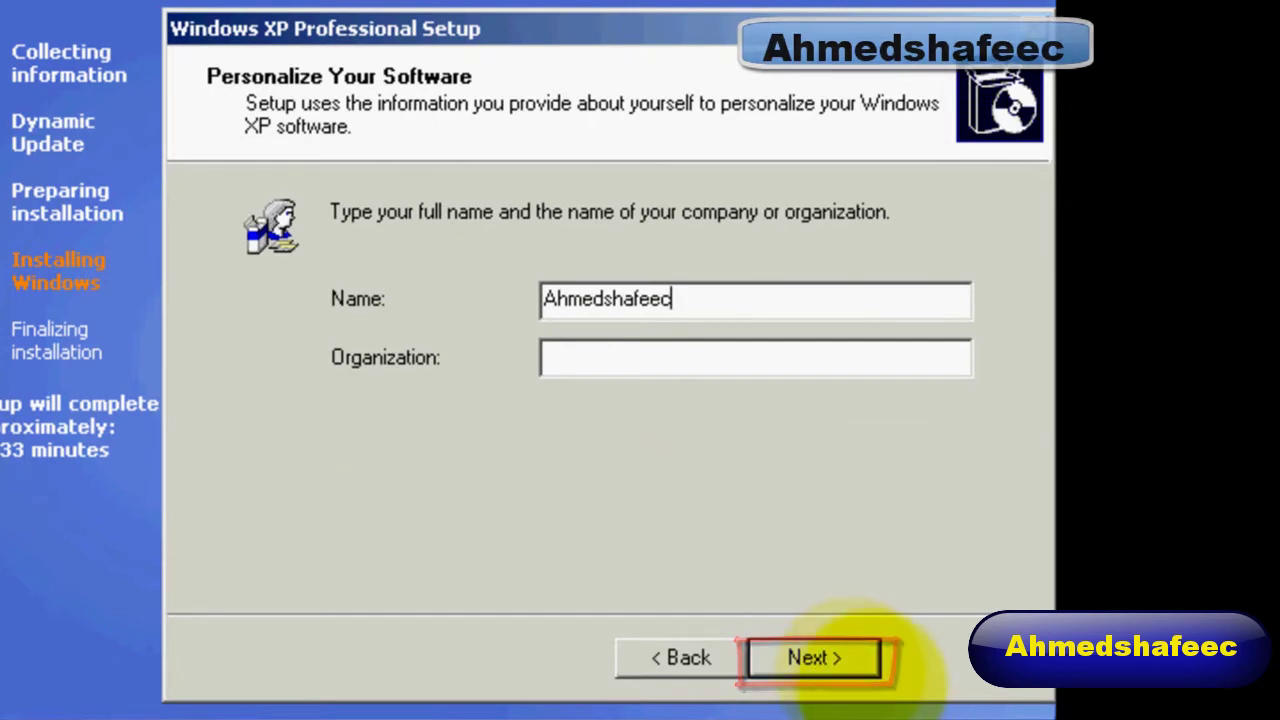
{"action": "left_click", "coordinate": [840, 662]}
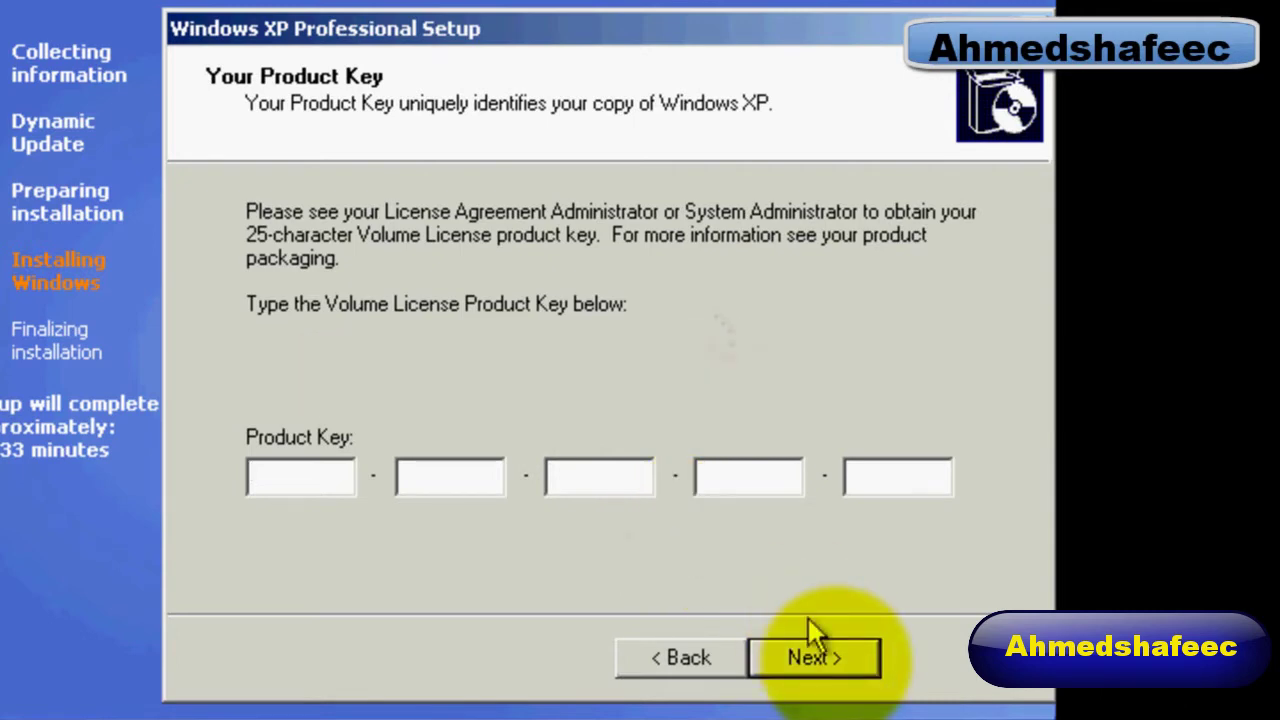
{"action": "left_click", "coordinate": [838, 672]}
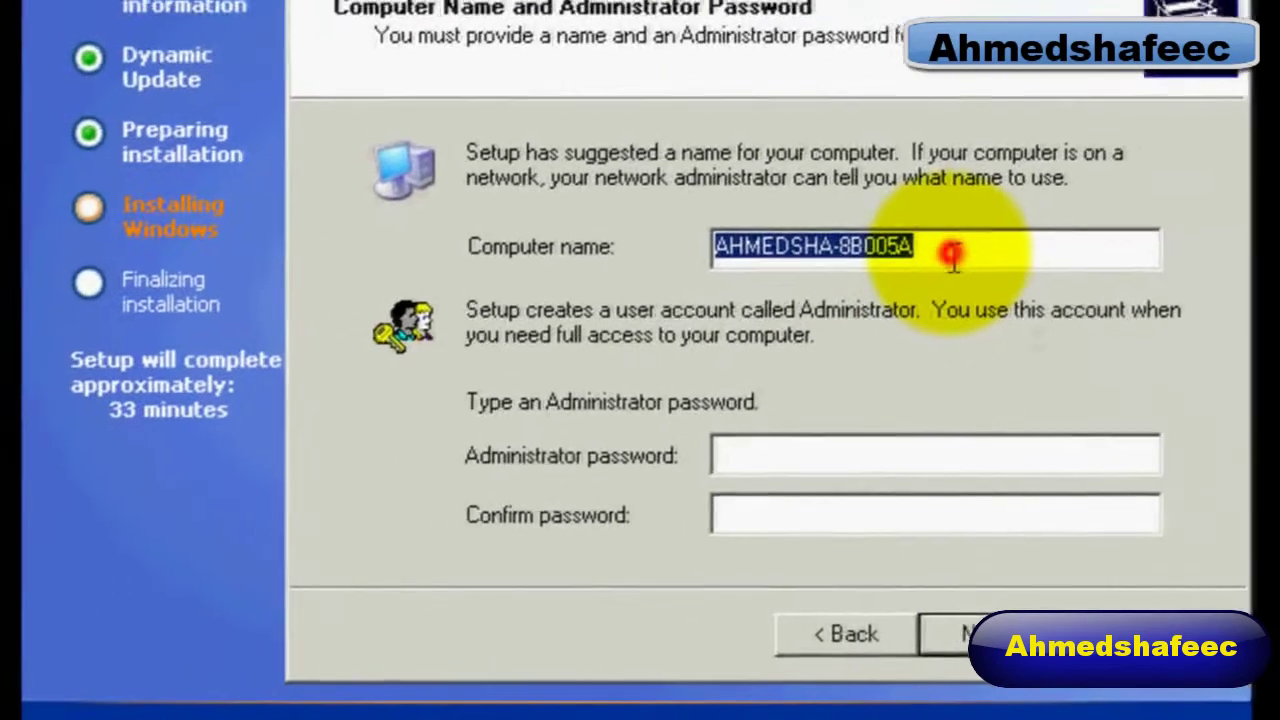
Set the computer name to the owner's name and leave the administrator password blank.
{"action": "type", "text": "ah"}
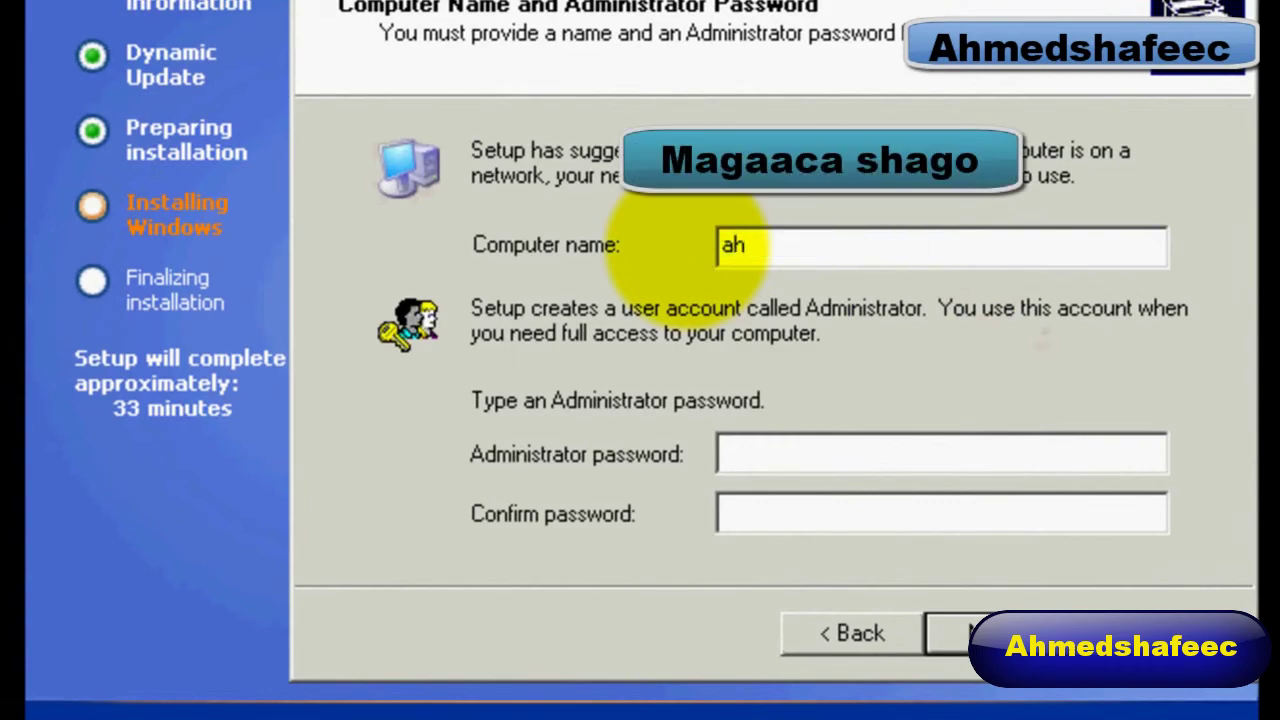
{"action": "key", "text": "BackSpace"}
{"action": "type", "text": "Ahmedshafeec"}
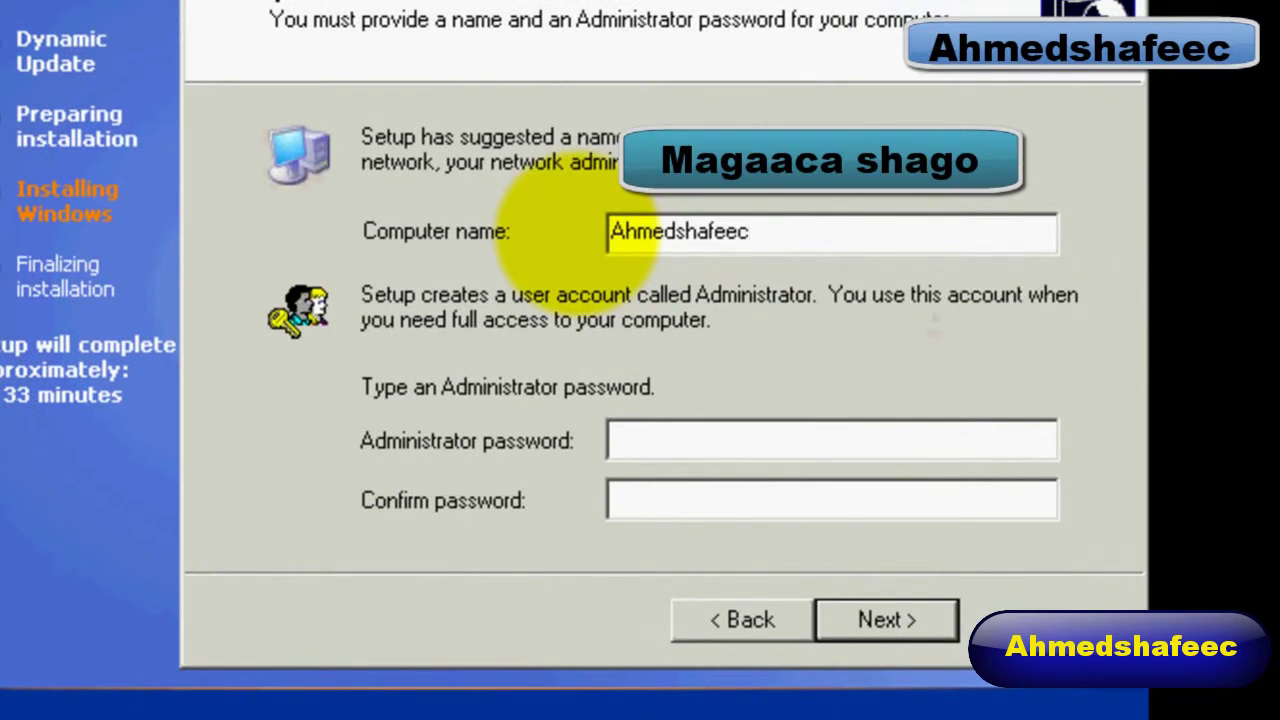
{"action": "left_click", "coordinate": [660, 440]}
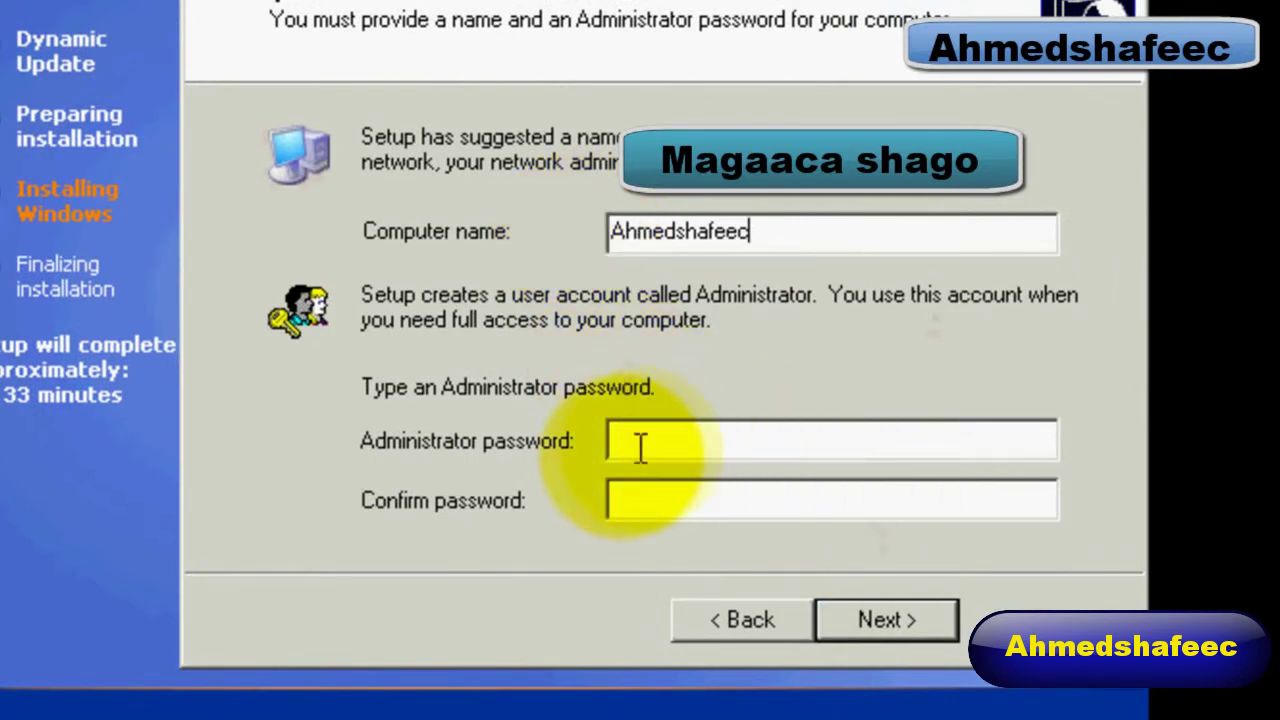
{"action": "left_click", "coordinate": [887, 621]}
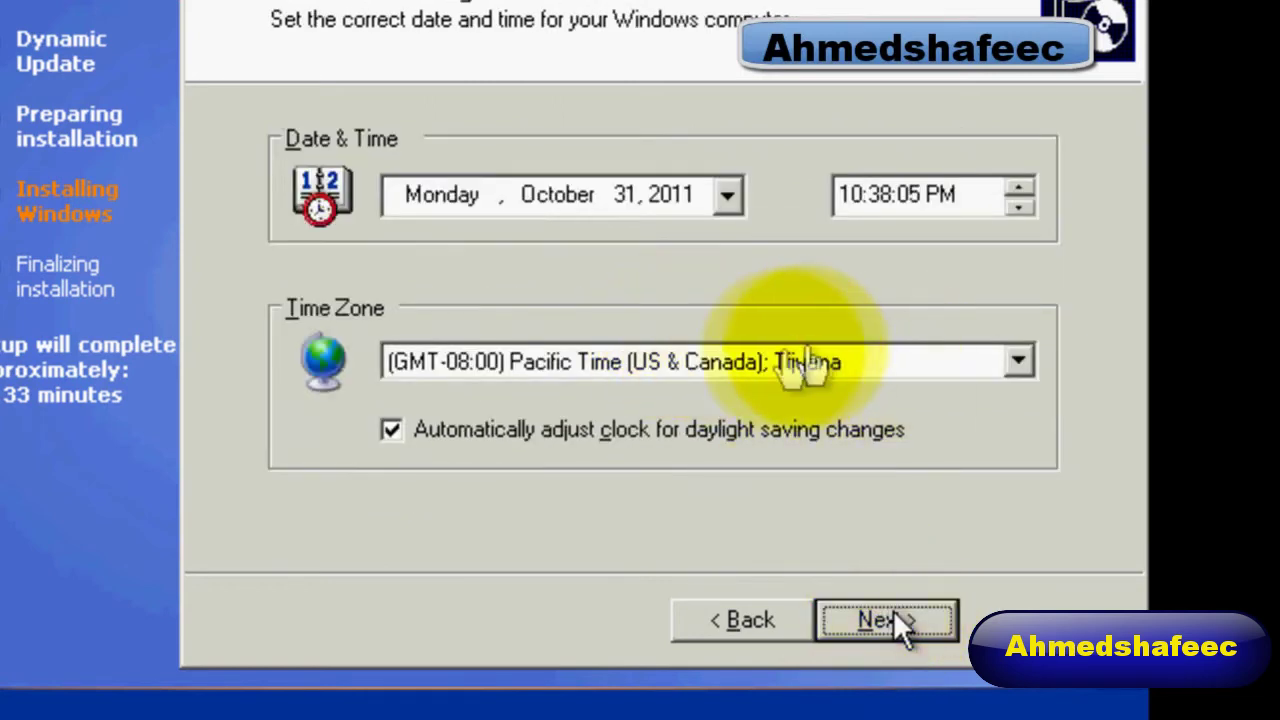
Select the (GMT+02:00) Cairo time zone, keeping Monday, October 31, 2011, and continue.
{"action": "left_click", "coordinate": [1019, 362]}
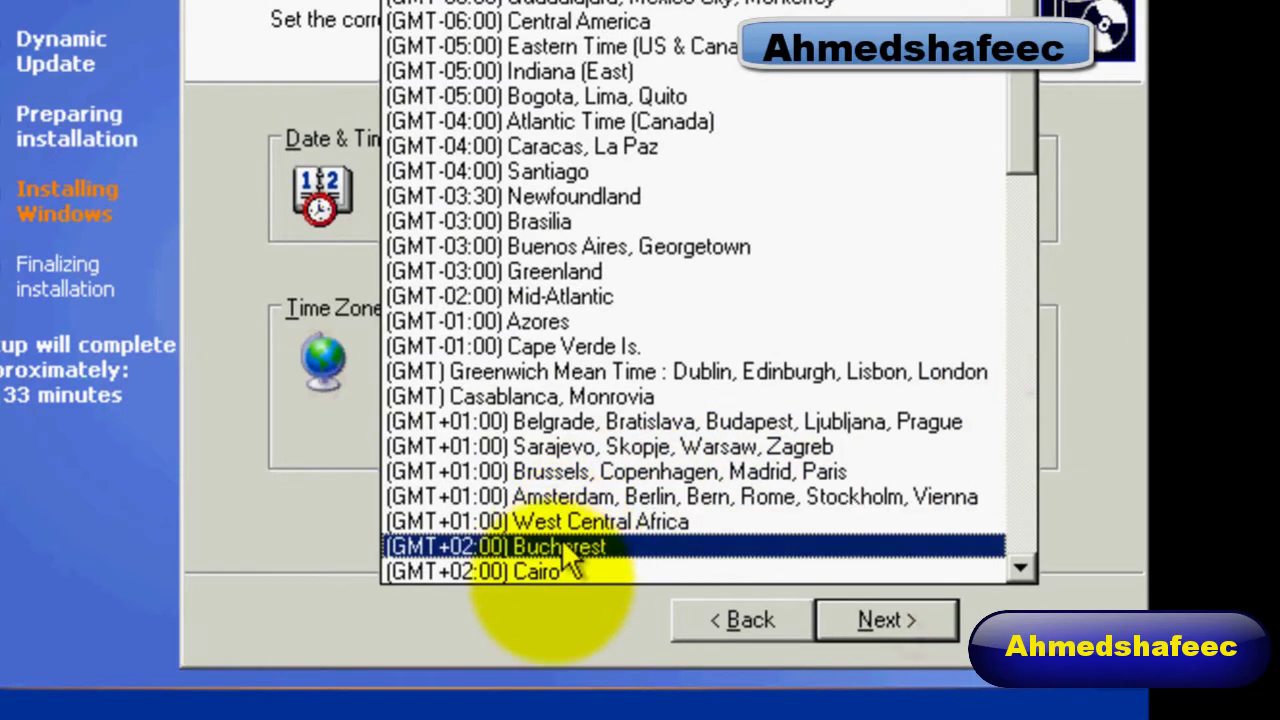
{"action": "left_click", "coordinate": [548, 567]}
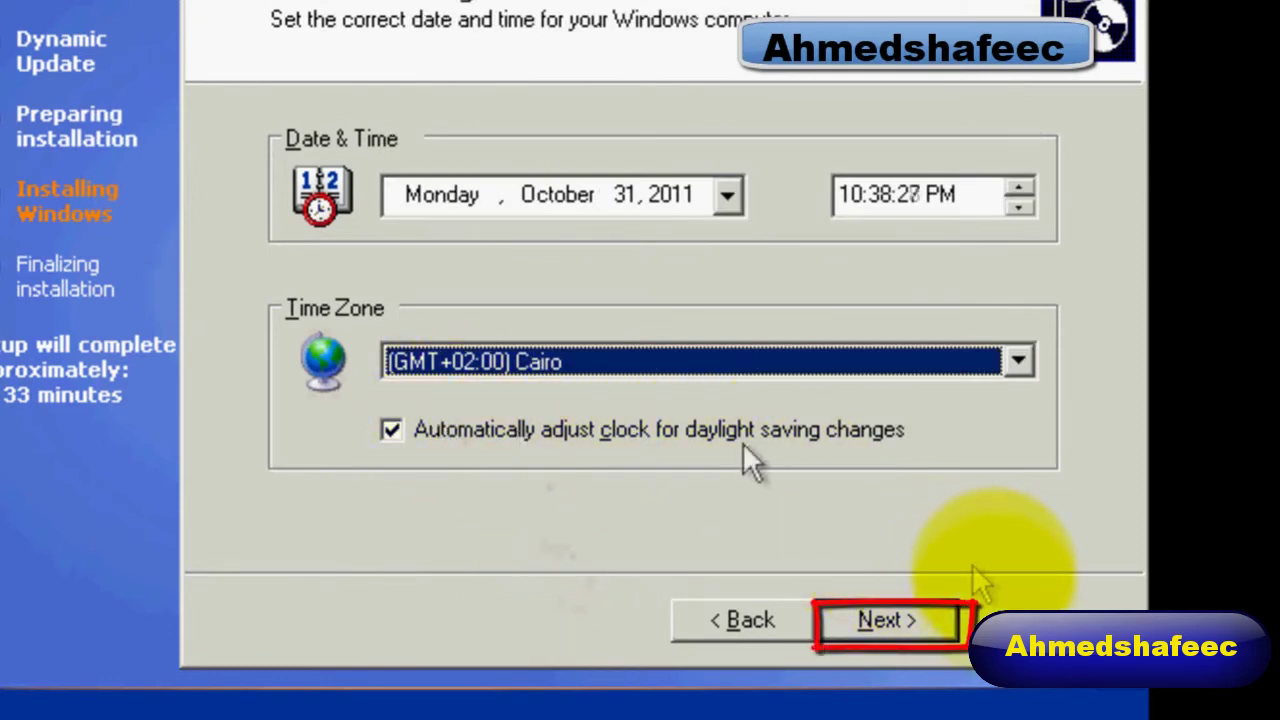
{"action": "left_click", "coordinate": [836, 618]}
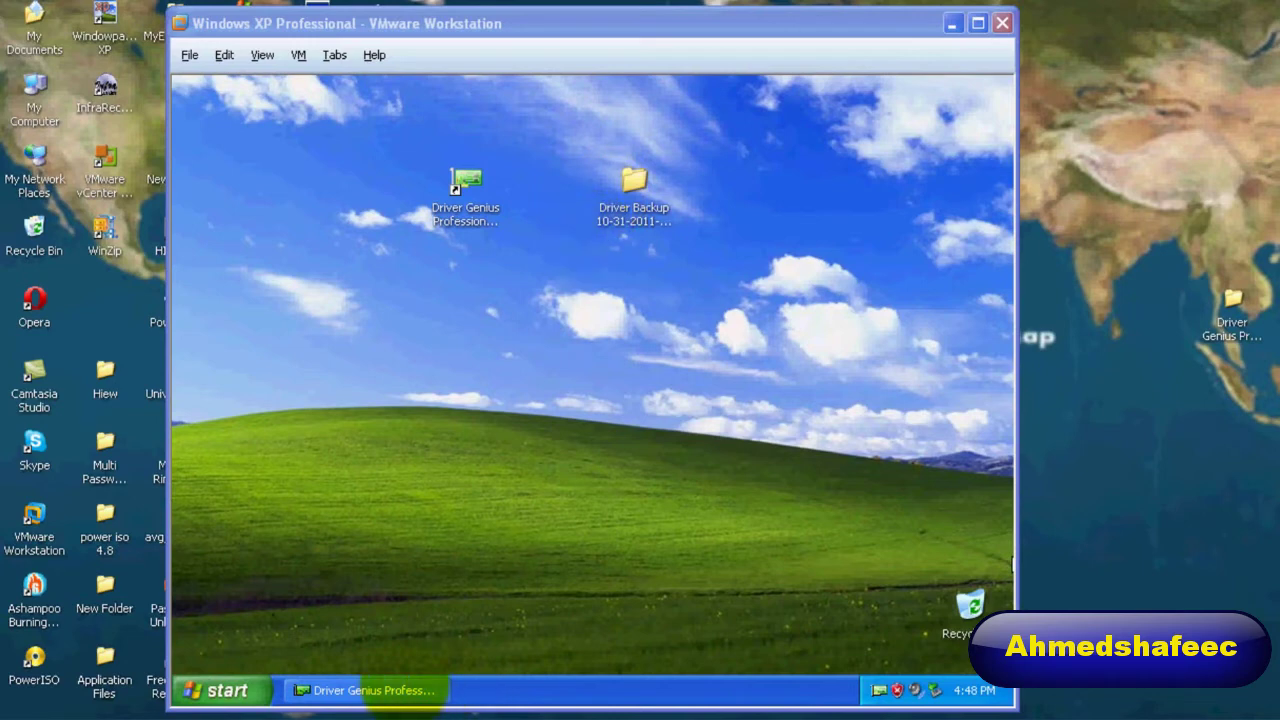
Bring the Driver Genius Professional window to the front from the taskbar.
{"action": "left_click", "coordinate": [403, 697]}
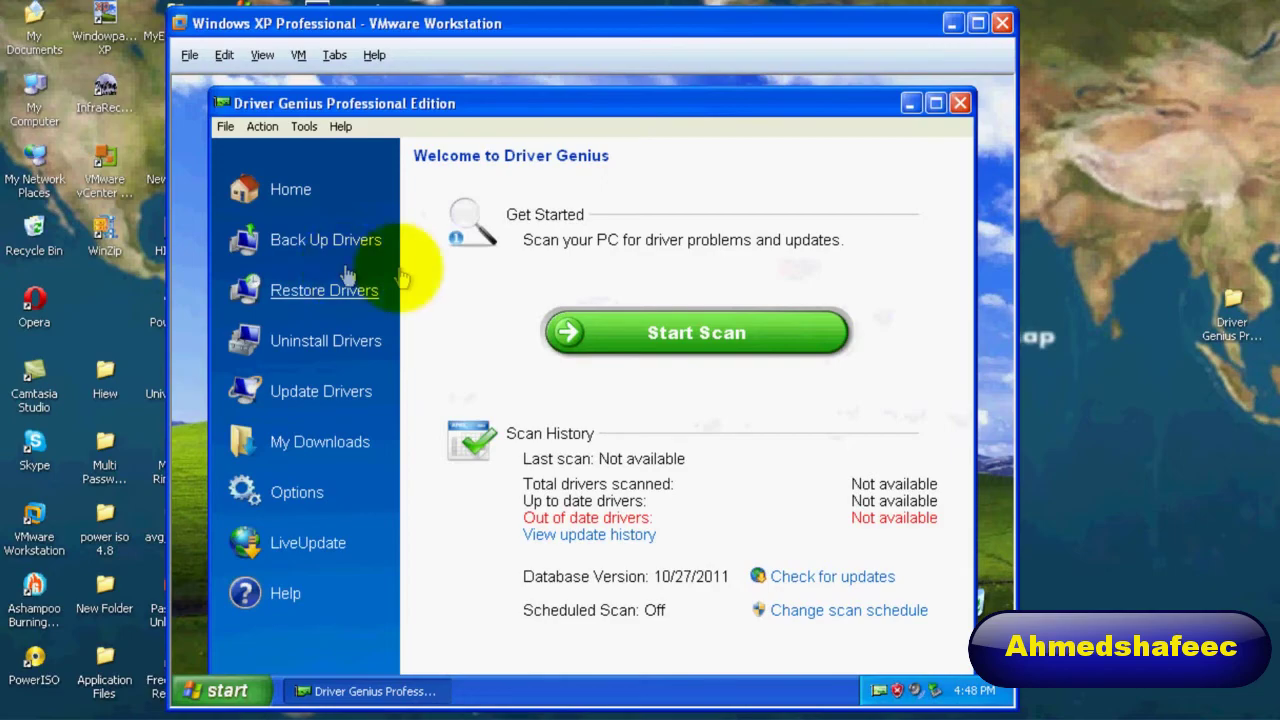
Switch to the Restore Drivers page with a Folder backup source.
{"action": "left_click", "coordinate": [330, 292]}
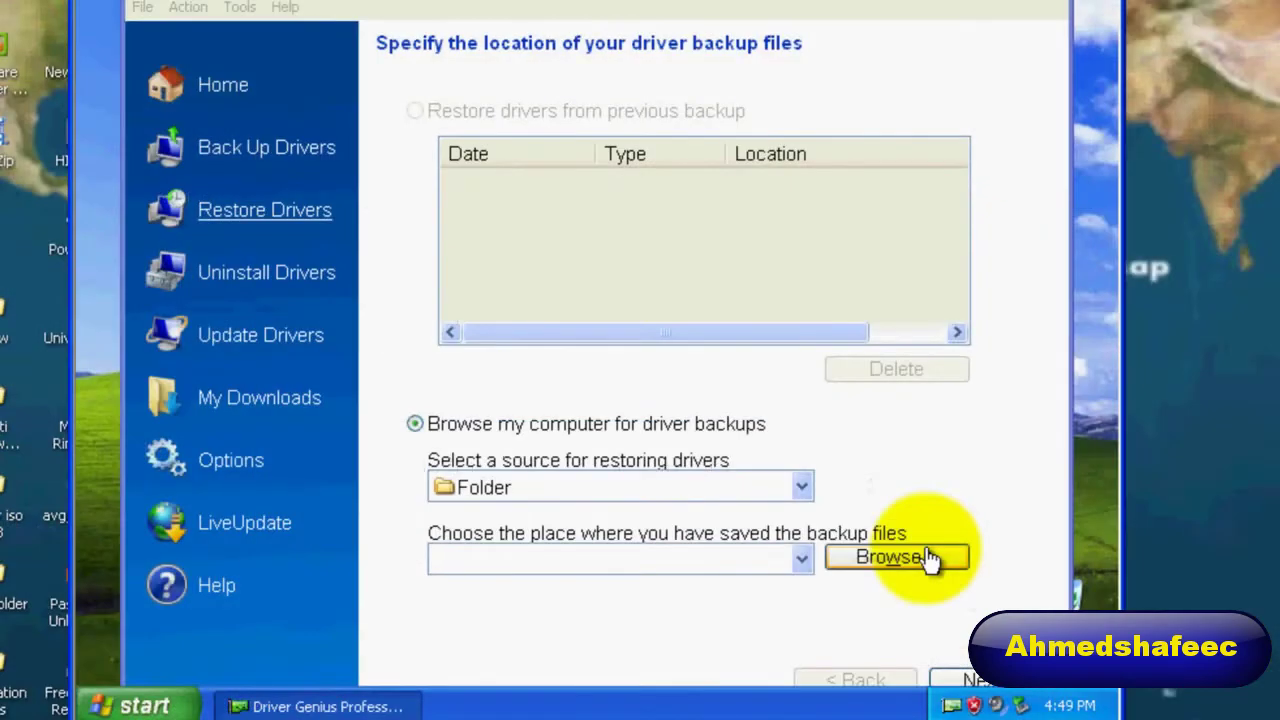
{"action": "left_click", "coordinate": [890, 557]}
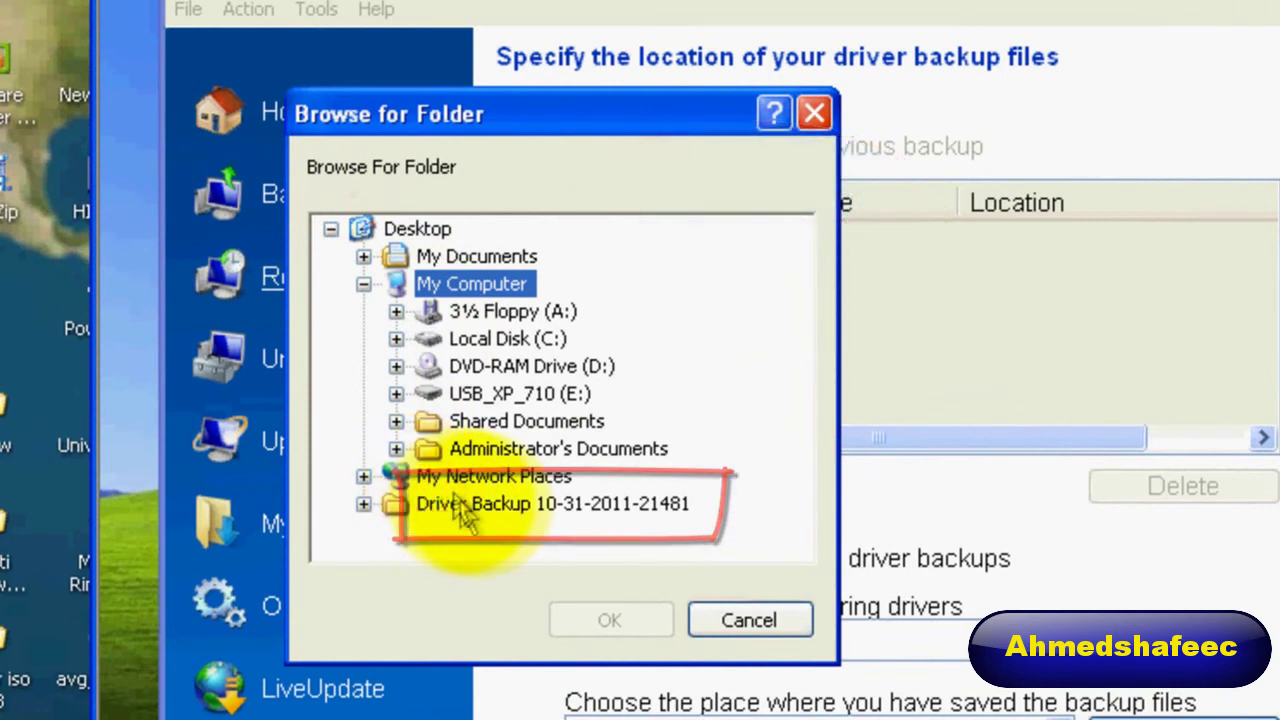
{"action": "left_click", "coordinate": [553, 505]}
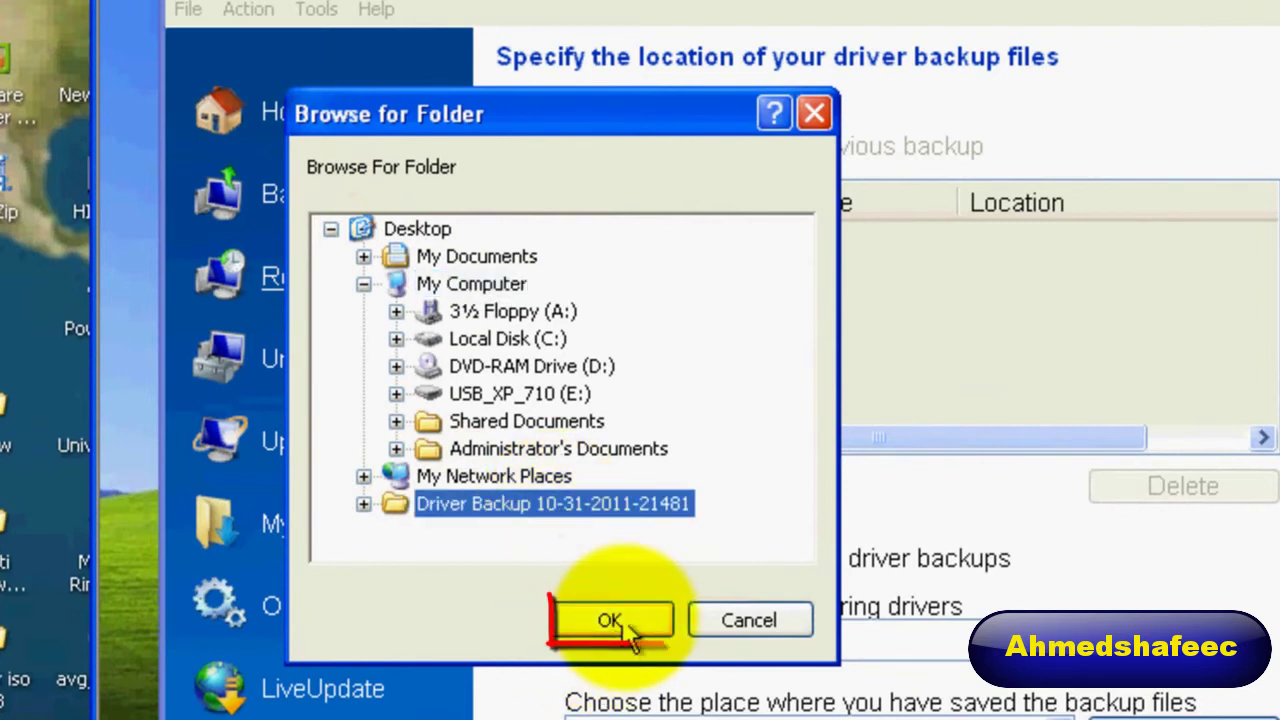
{"action": "left_click", "coordinate": [648, 595]}
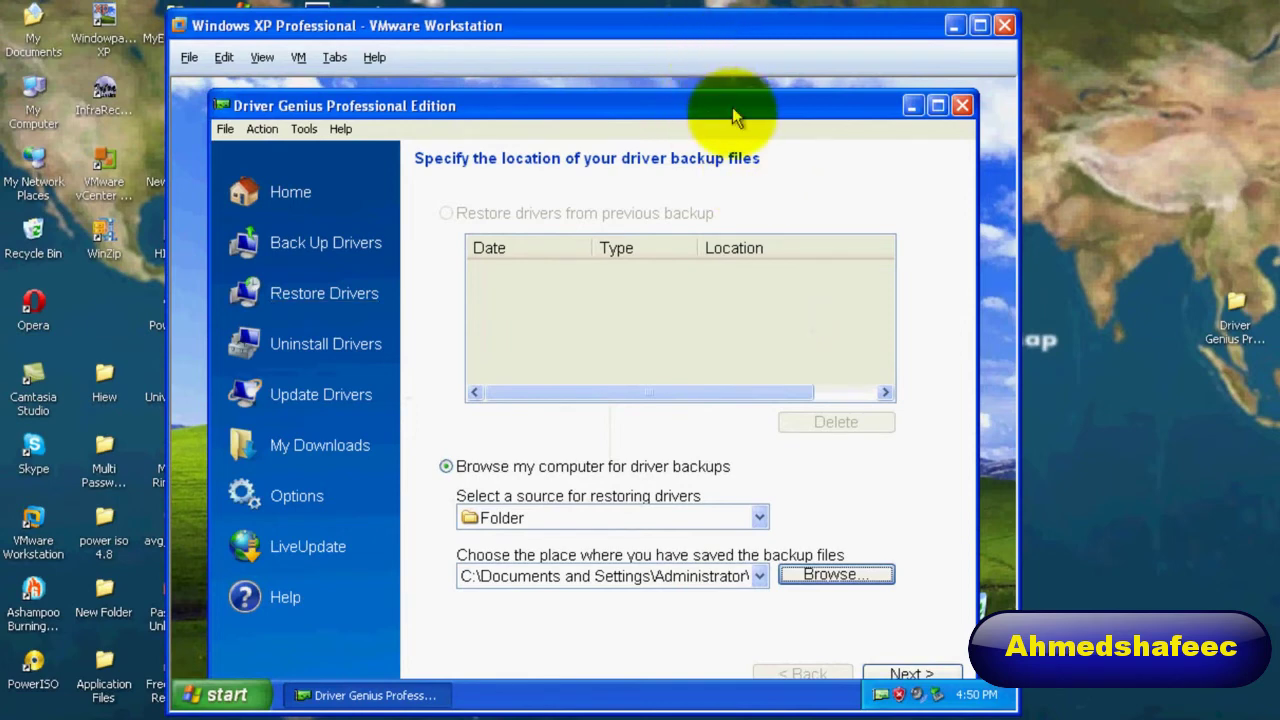
Analyse the backup to list restorable driver categories like System devices and Network adapters.
{"action": "left_click_drag", "start_coordinate": [731, 110], "coordinate": [734, 78]}
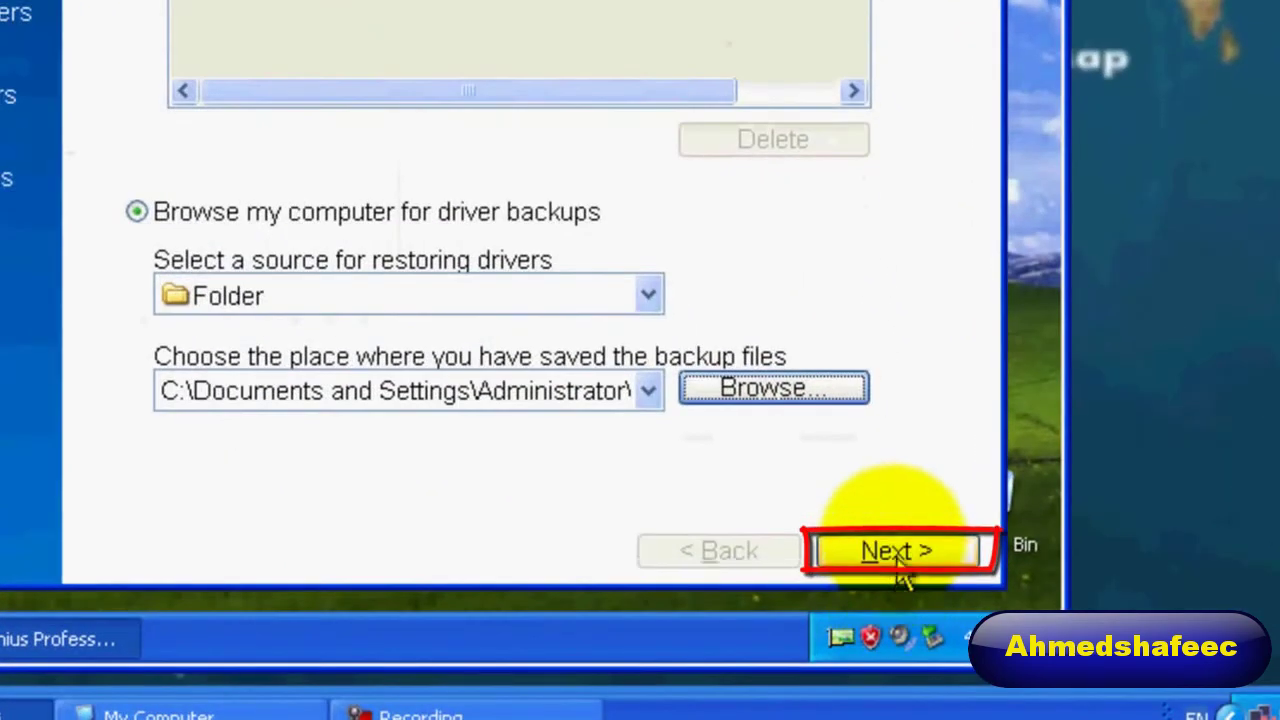
{"action": "left_click", "coordinate": [898, 566]}
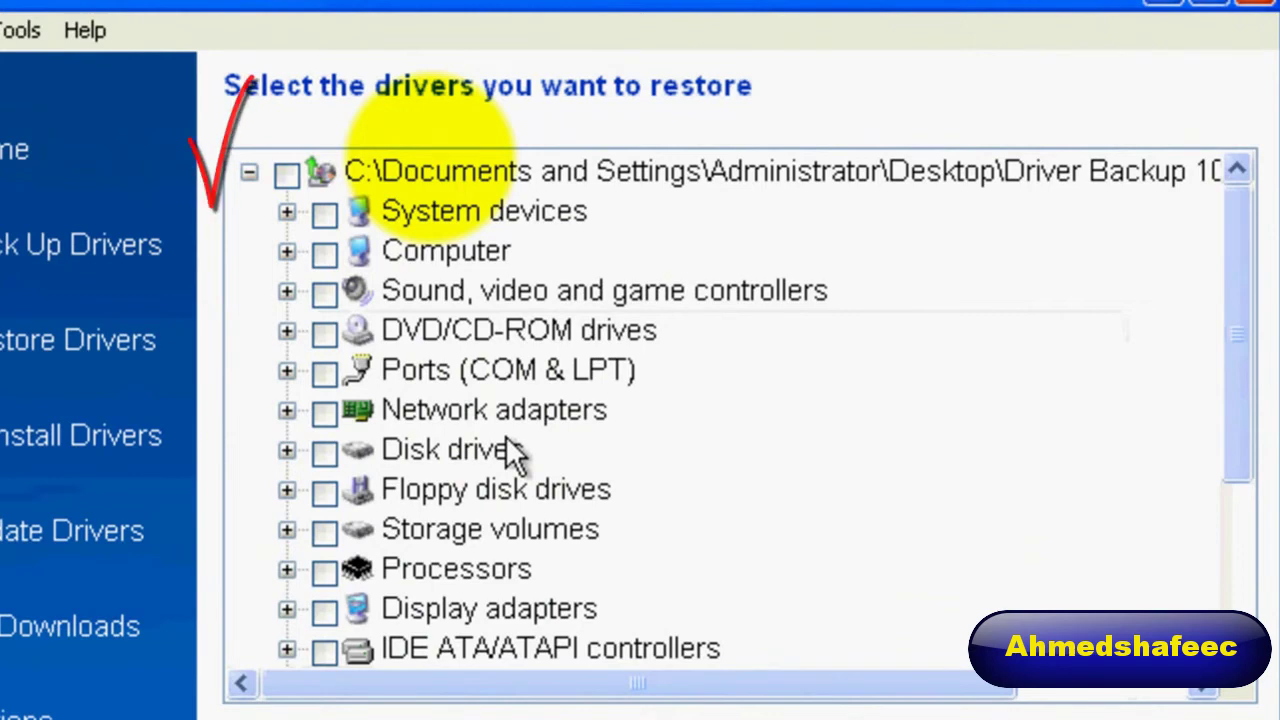
Check the root of the backup tree so every driver is selected, then continue.
{"action": "left_click", "coordinate": [286, 176]}
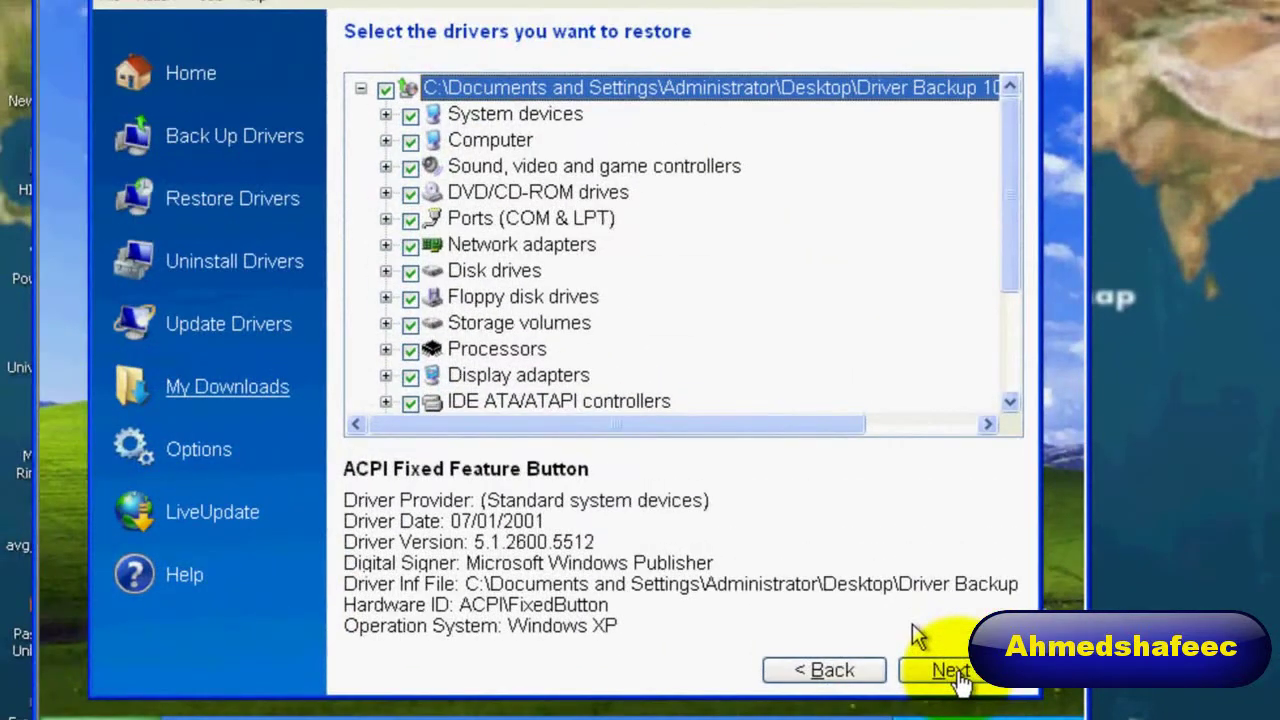
{"action": "left_click", "coordinate": [958, 677]}
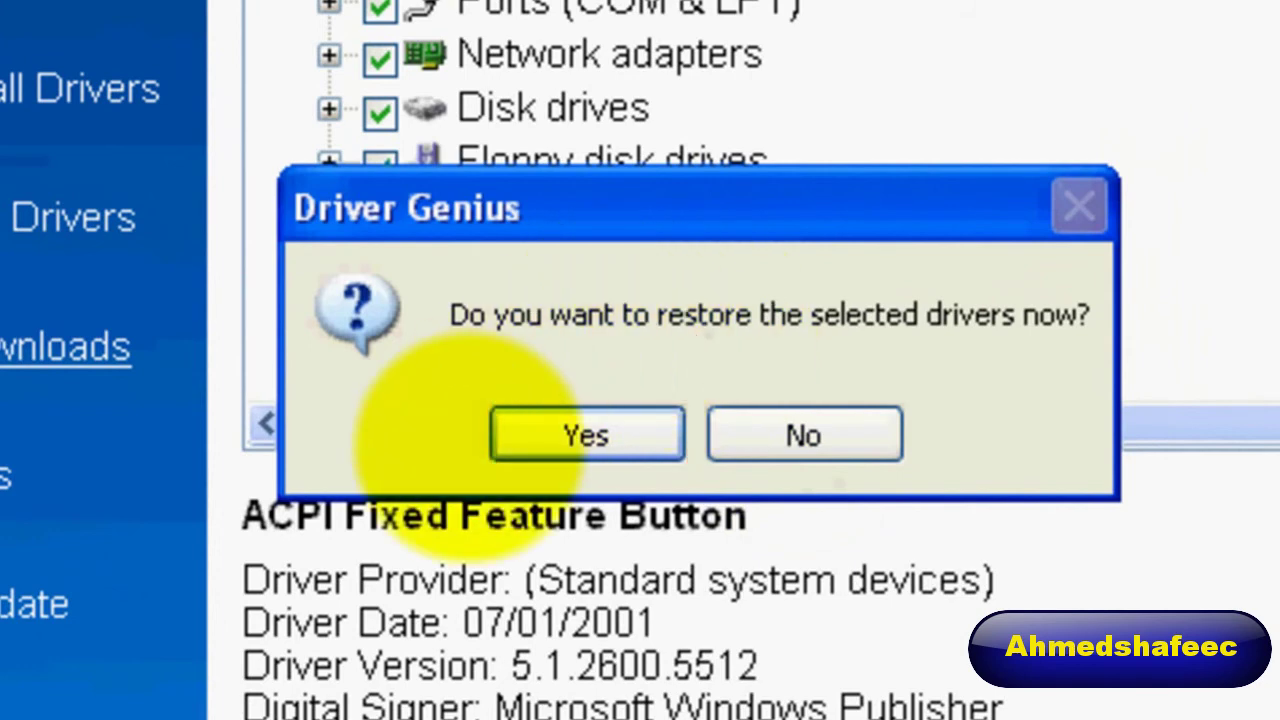
Confirm restoring the selected drivers now and let the restoration complete.
{"action": "left_click", "coordinate": [605, 438]}
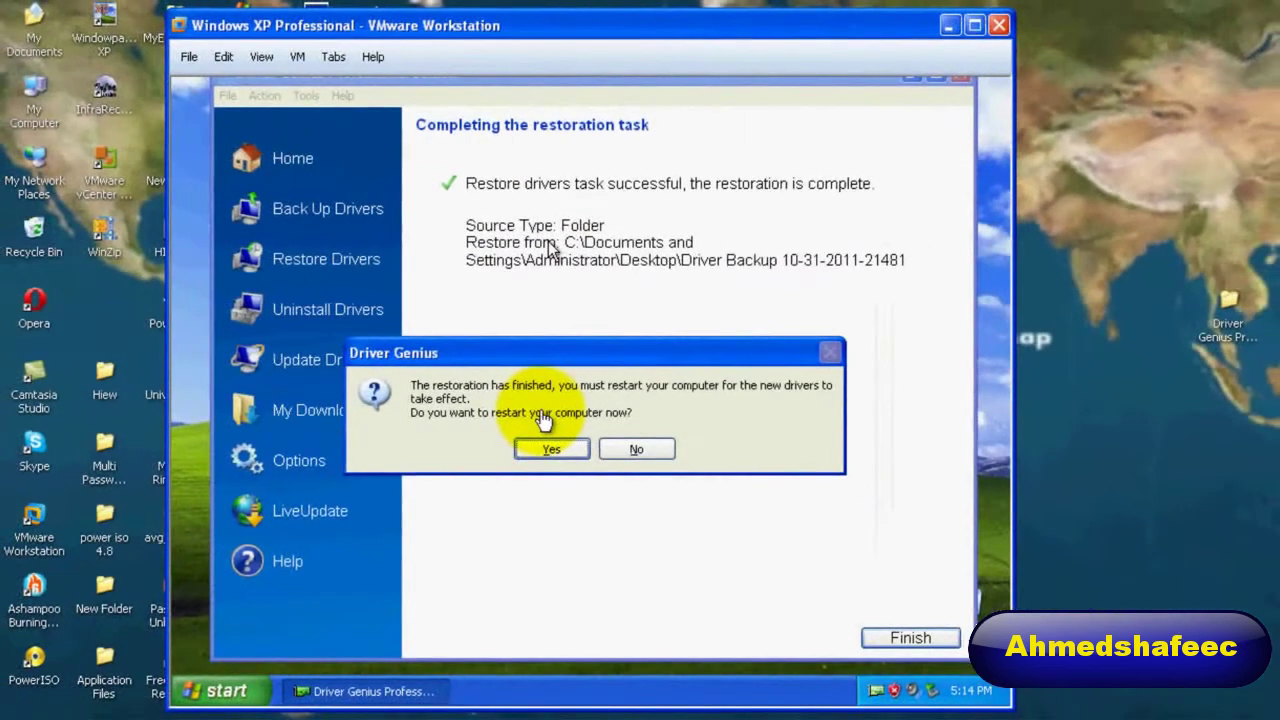
Accept restarting so the new drivers take effect, then finish and close Driver Genius.
{"action": "left_click", "coordinate": [566, 449]}
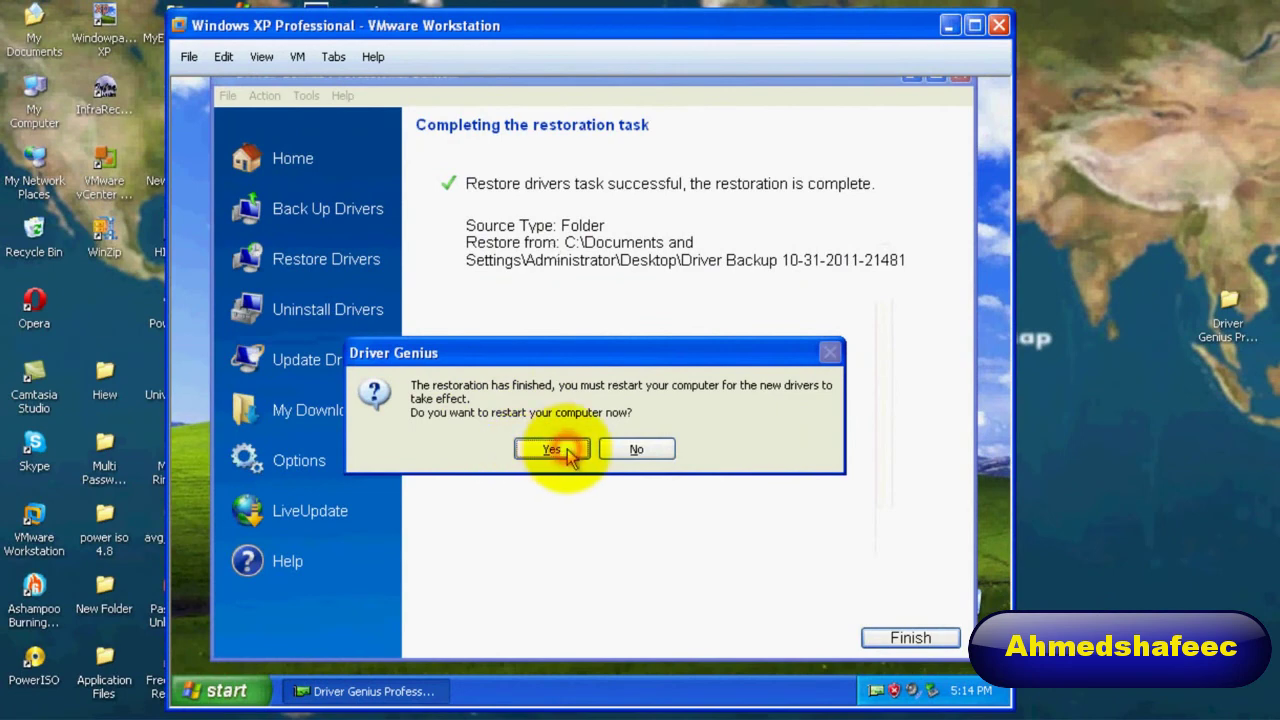
{"action": "left_click", "coordinate": [566, 449]}
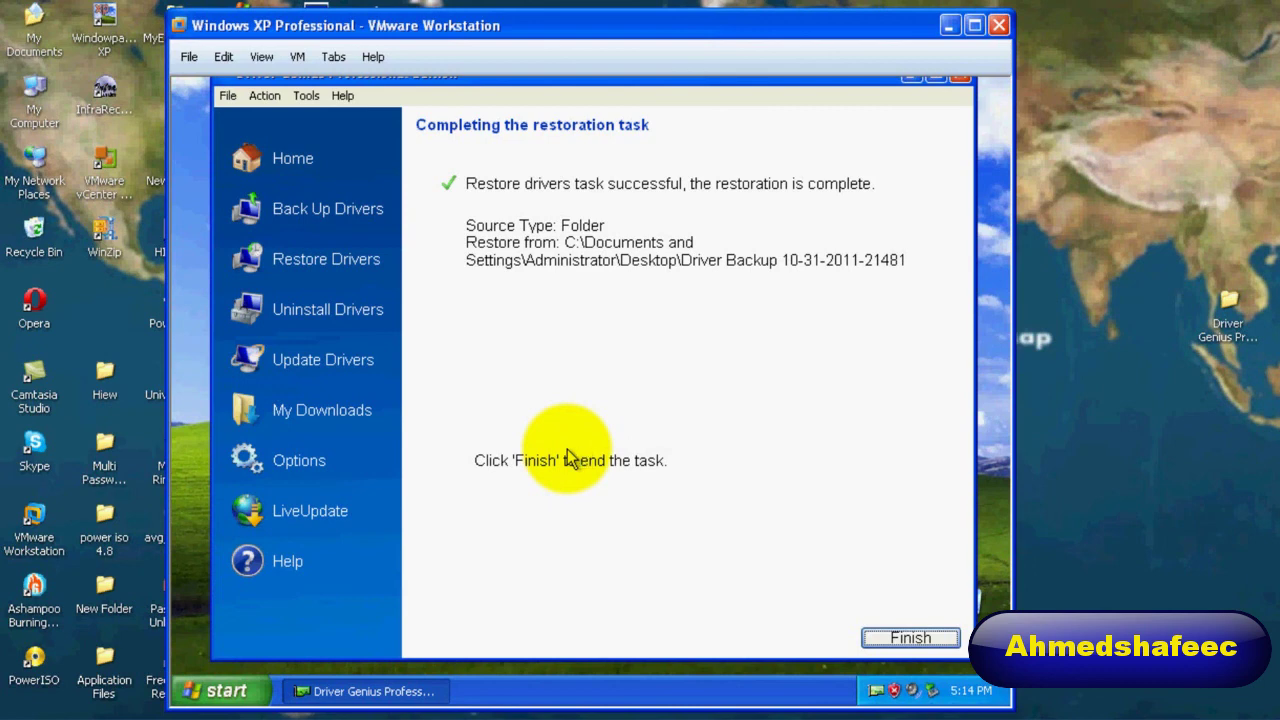
{"action": "key", "text": "Return"}
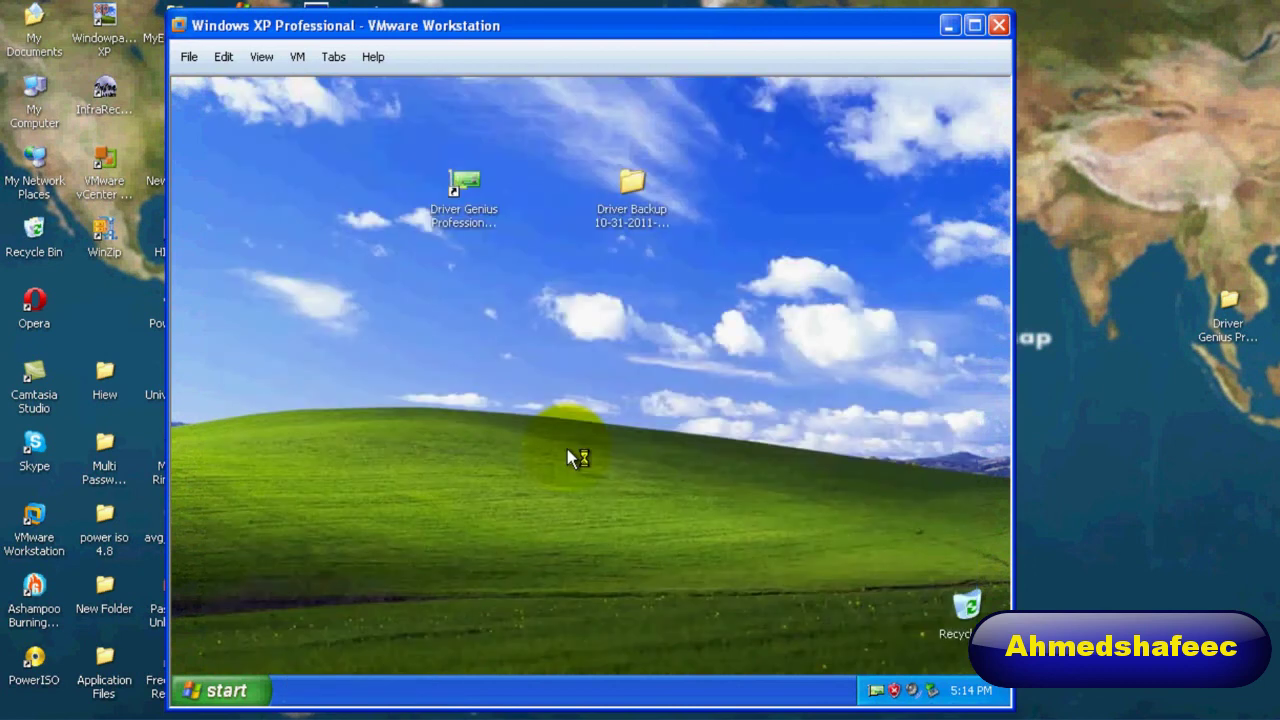